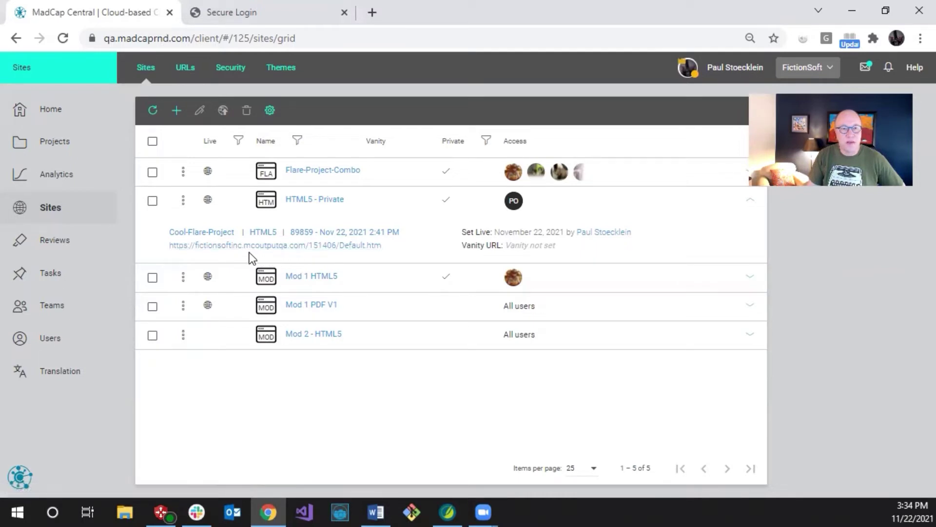
Step: Change the license vanity URL of the fictionsoftinc domain to coolcompany
left_click(185, 73)
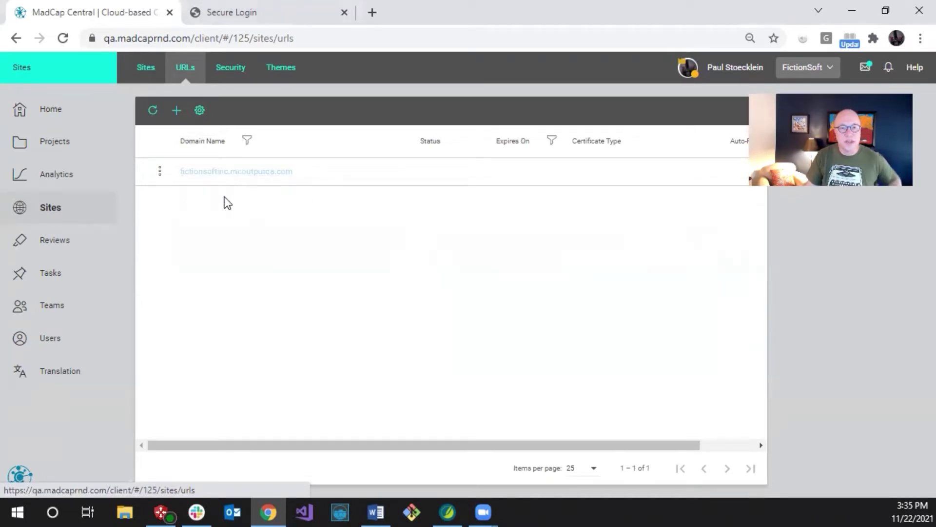
left_click(160, 171)
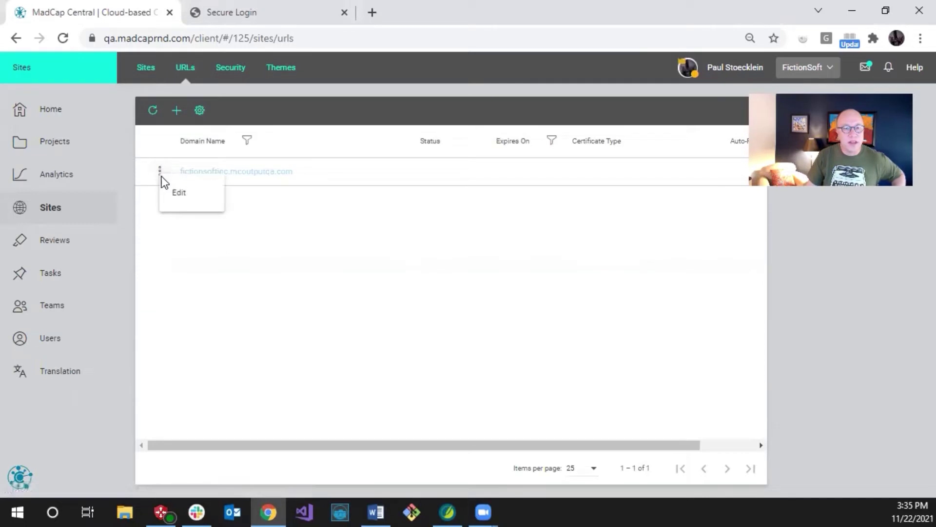
left_click(179, 193)
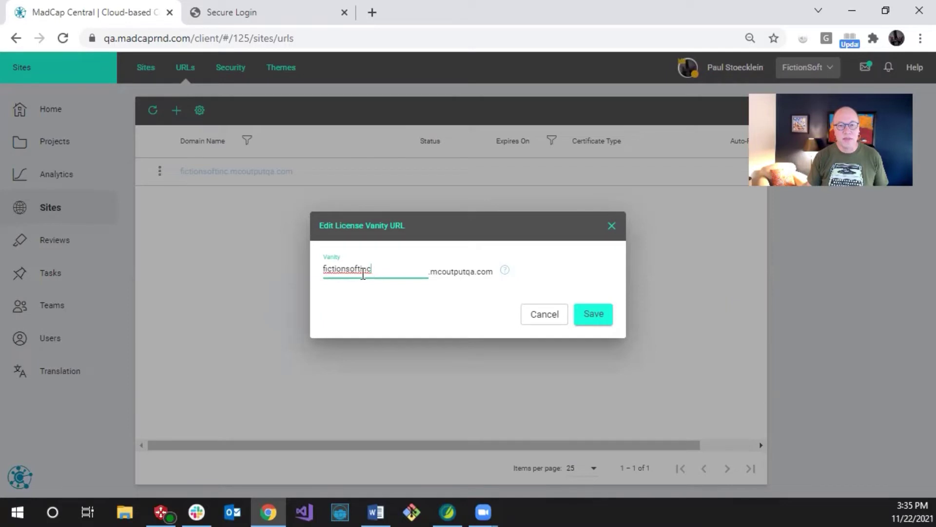
left_click_drag(367, 268, 323, 269)
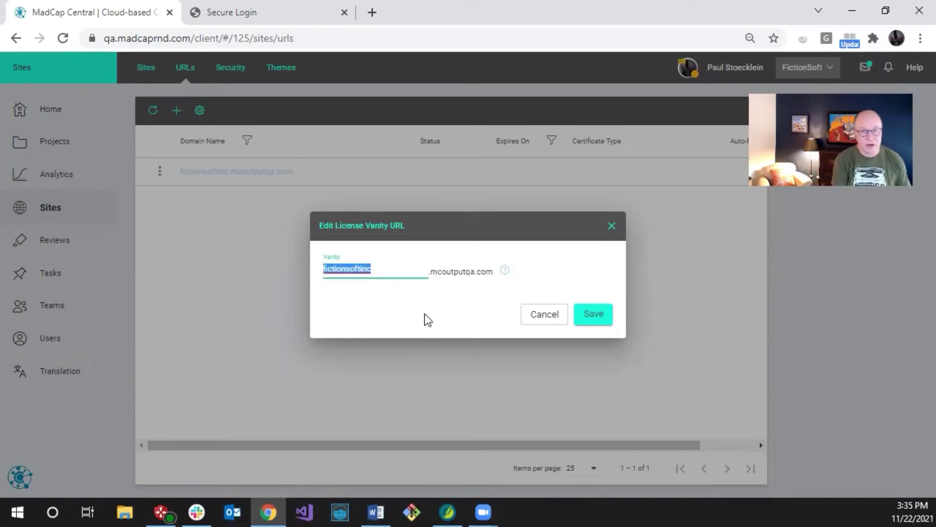
type("coolcomp")
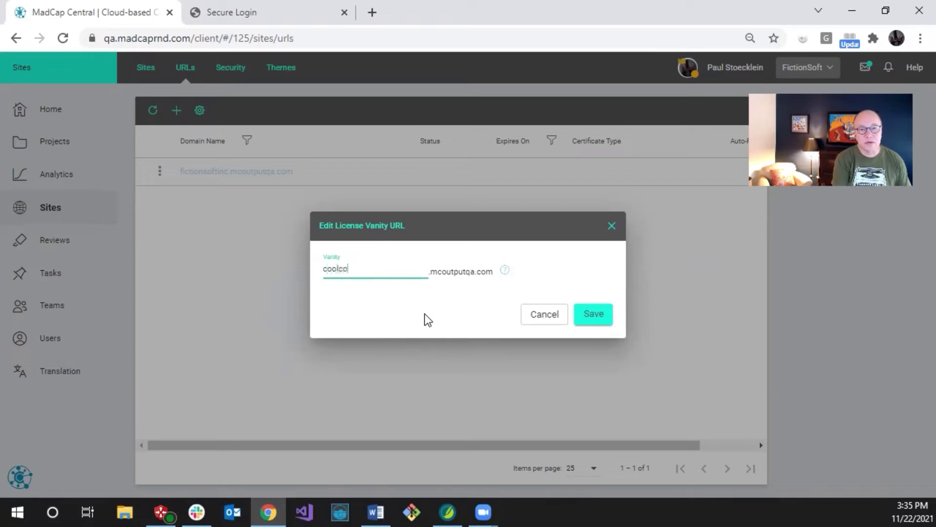
type("any")
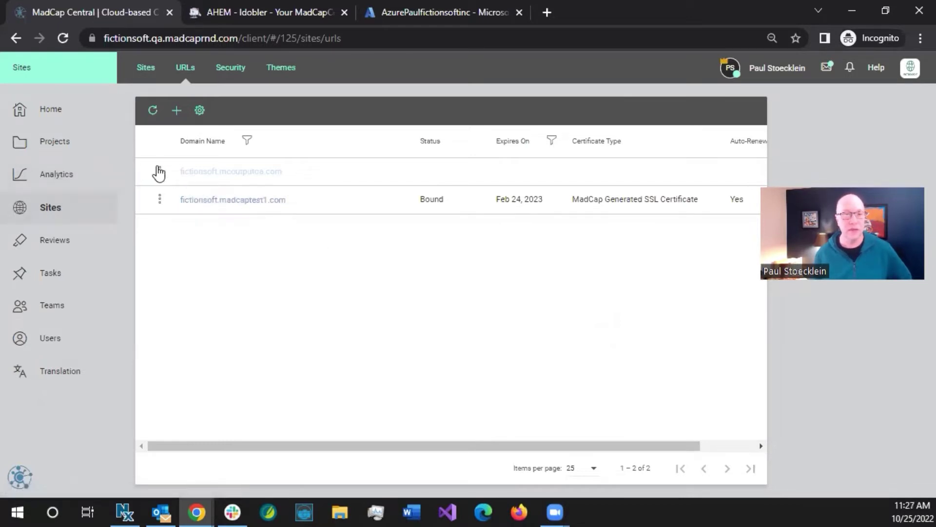
Step: Open the FictionSoft license settings and go to the Vanity field used for the Central and output URLs
left_click(159, 172)
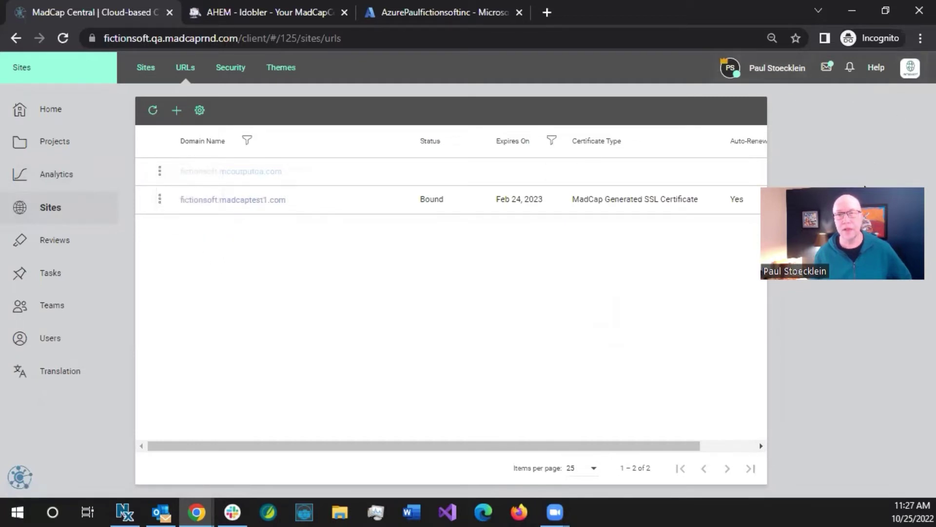
left_click(908, 71)
left_click(823, 135)
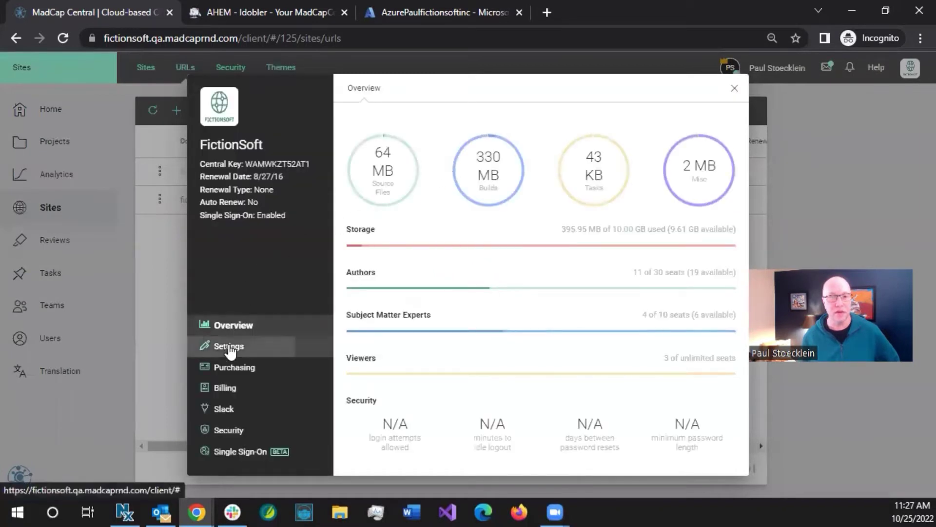
left_click(229, 348)
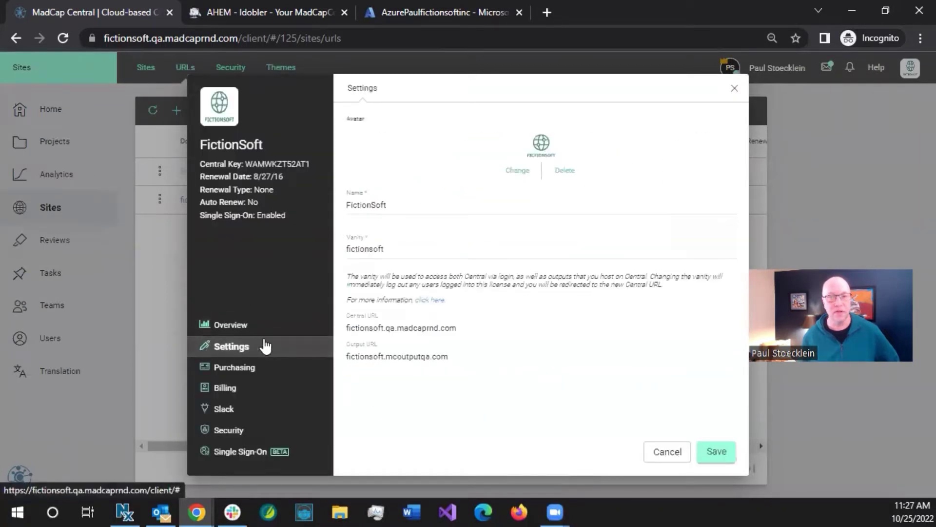
left_click(395, 247)
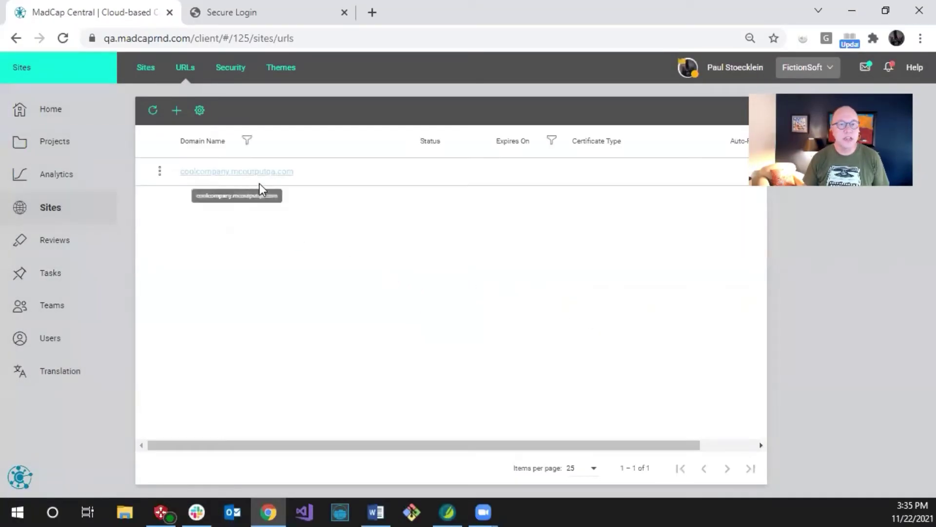
Step: Show the details of the HTML5 - Private site in the sites list to check its output URL
left_click(145, 72)
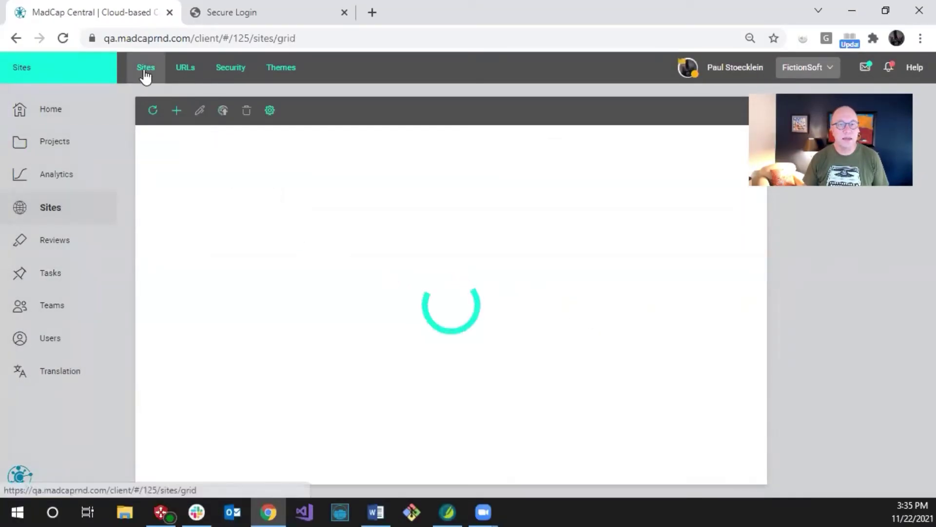
left_click(371, 201)
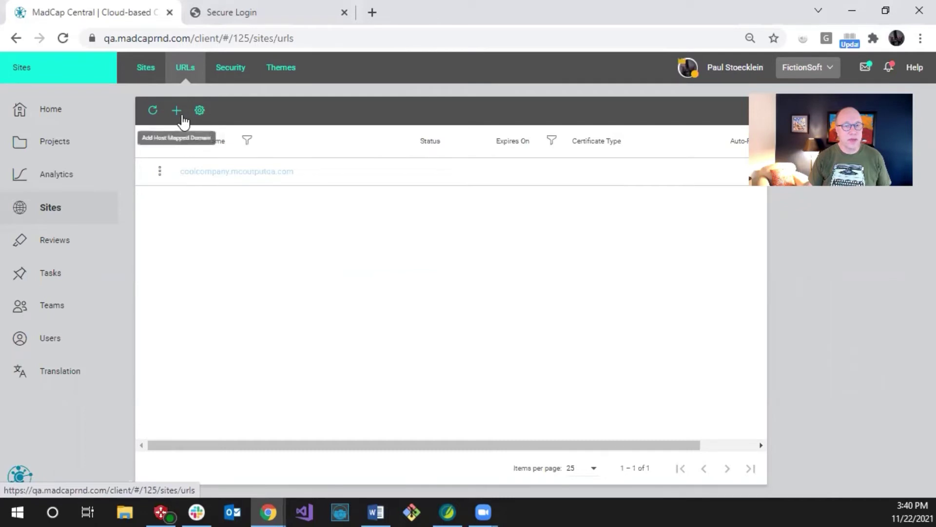
Step: Add fictionsoft.madcaptest1.com as a host mapped domain, without the stray leading bullet, and validate it
left_click(177, 111)
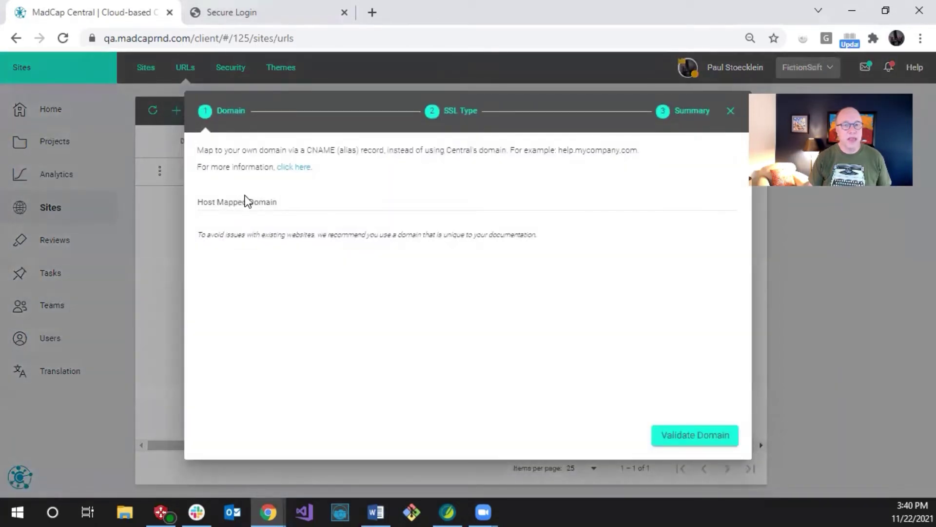
key("alt+Tab")
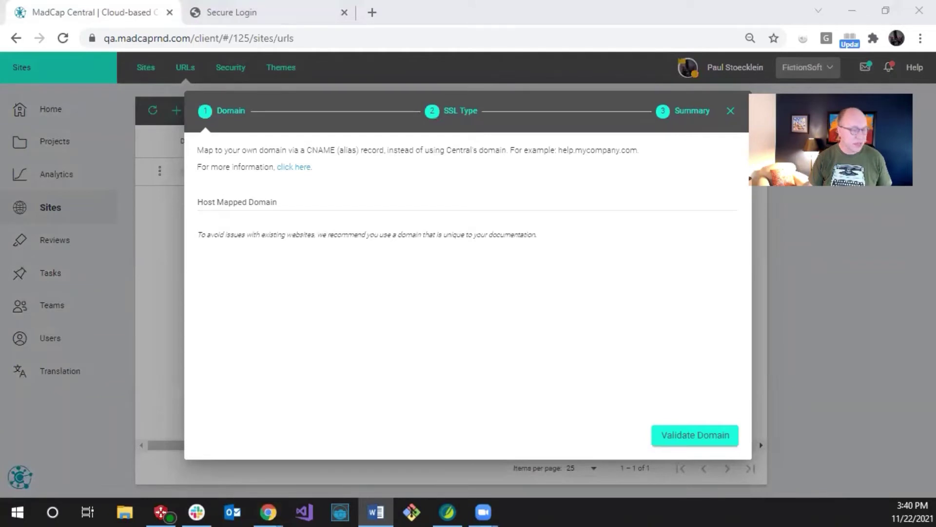
left_click(291, 199)
type("•\tfictionsoft.madcaptest1.com")
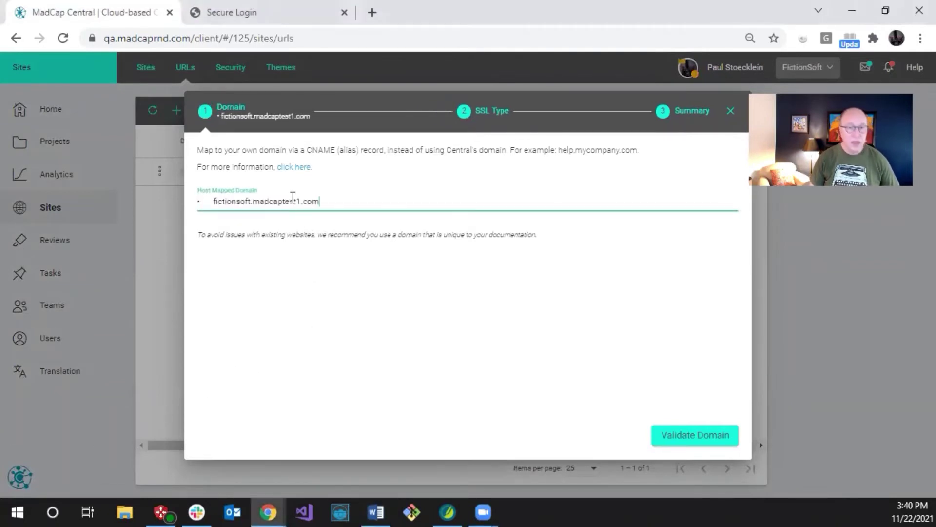
left_click(215, 201)
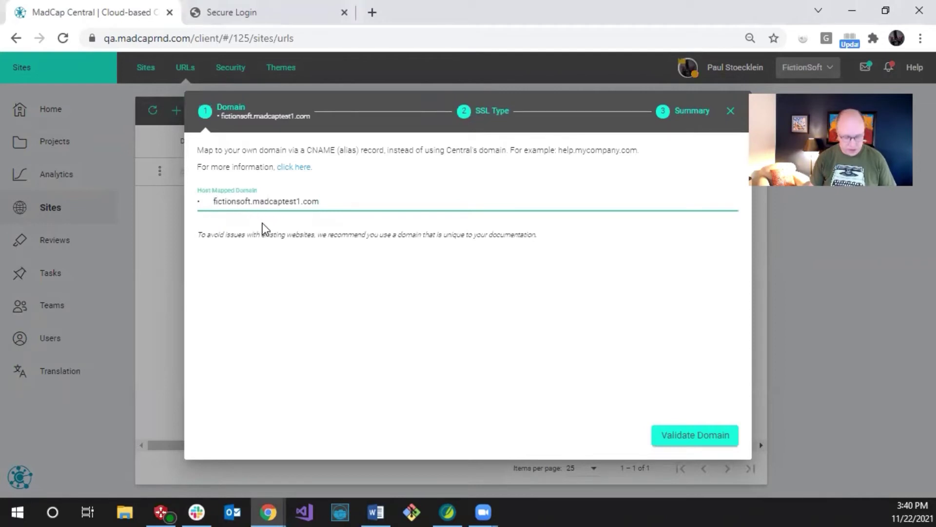
key("BackSpace")
key("BackSpace")
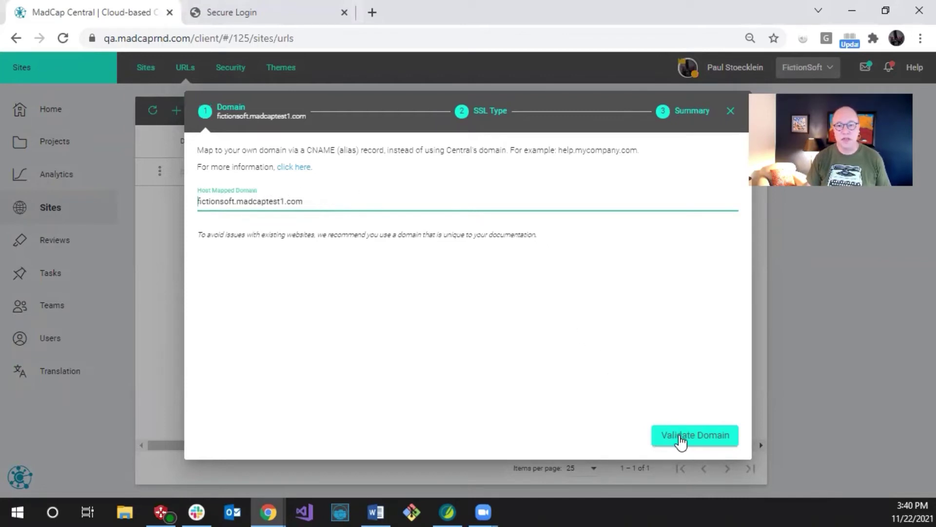
left_click(681, 441)
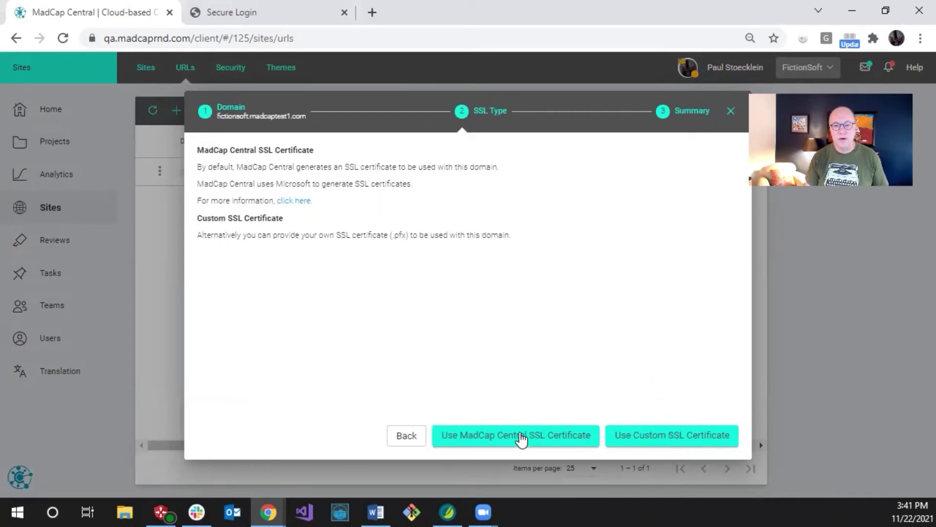
Step: Bind the host mapped domain with a MadCap Central SSL certificate and close its settings
left_click(521, 439)
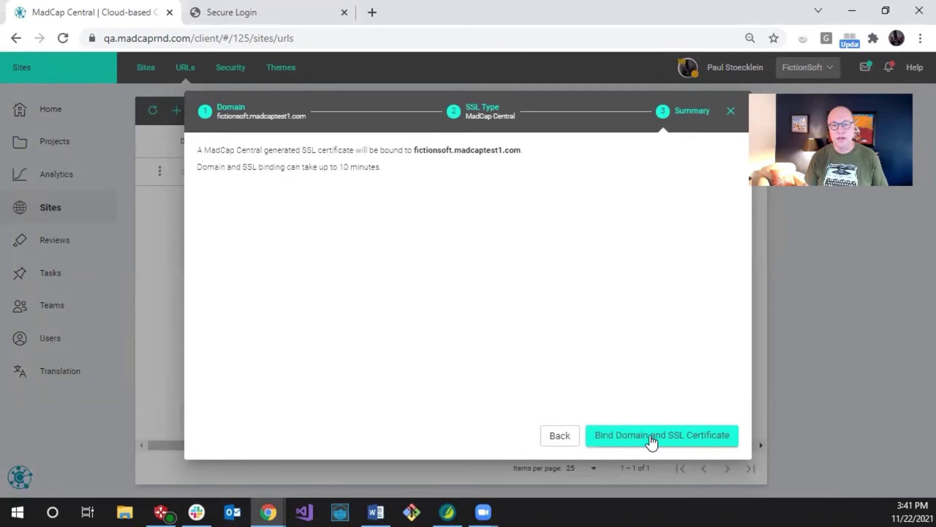
left_click(652, 441)
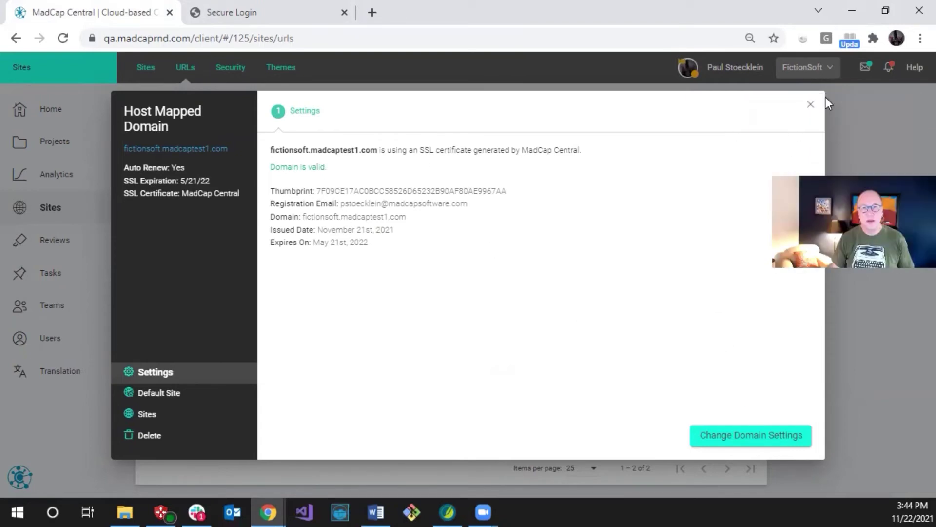
left_click(811, 103)
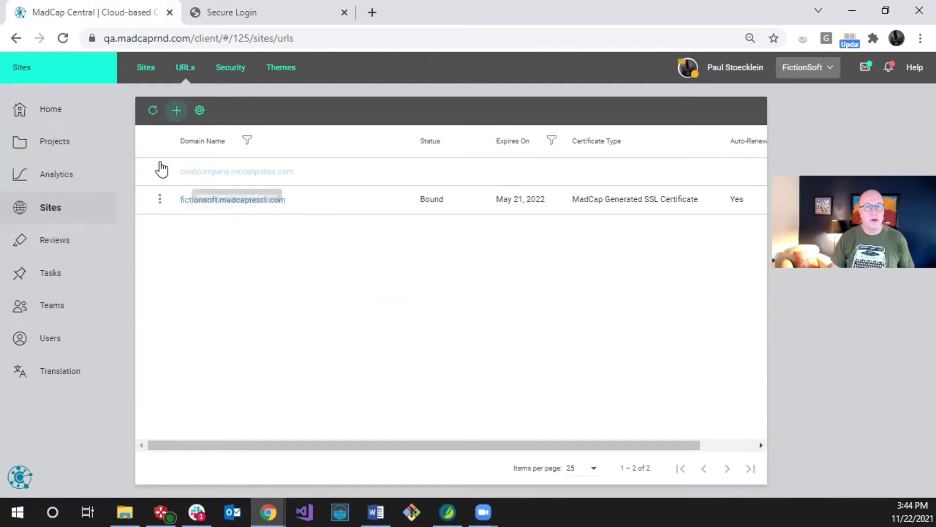
Step: Set the domain of the HTML5 - Private site to fictionsoft.madcaptest1.com and save the site settings
left_click(58, 209)
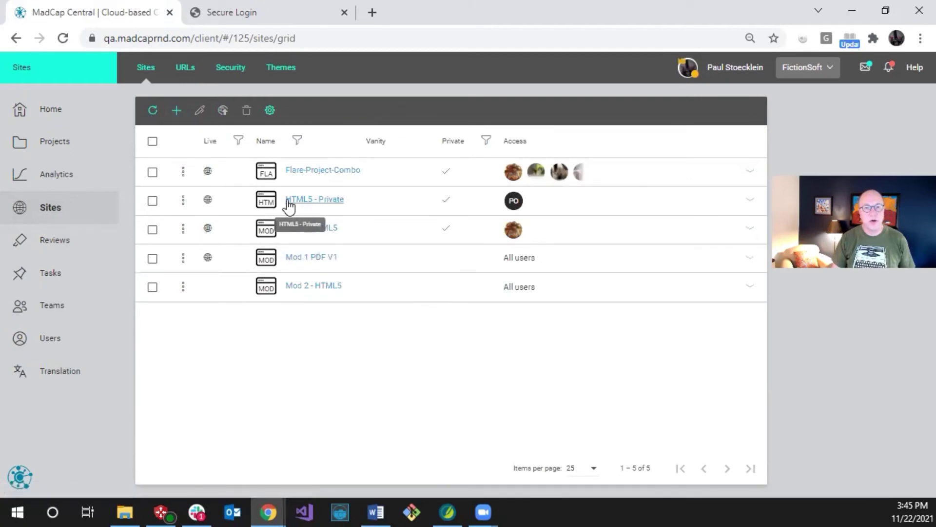
left_click(273, 203)
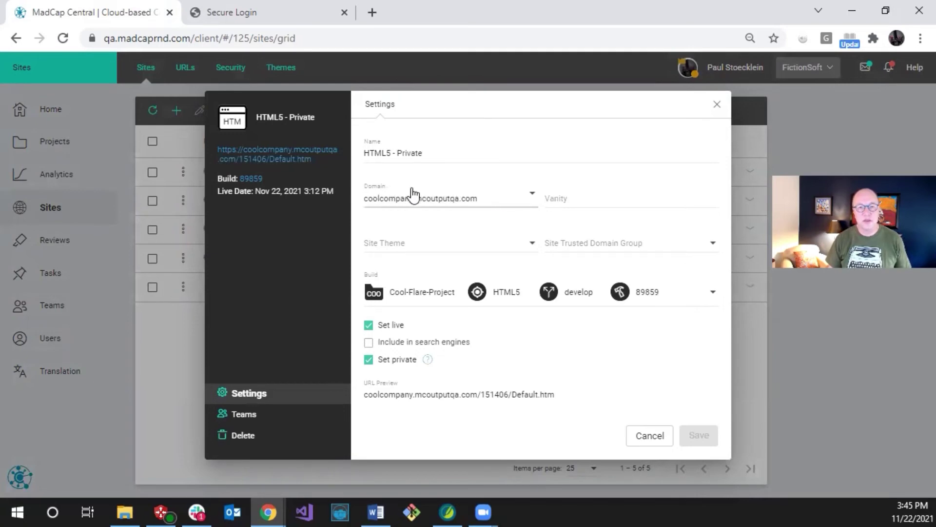
left_click(531, 198)
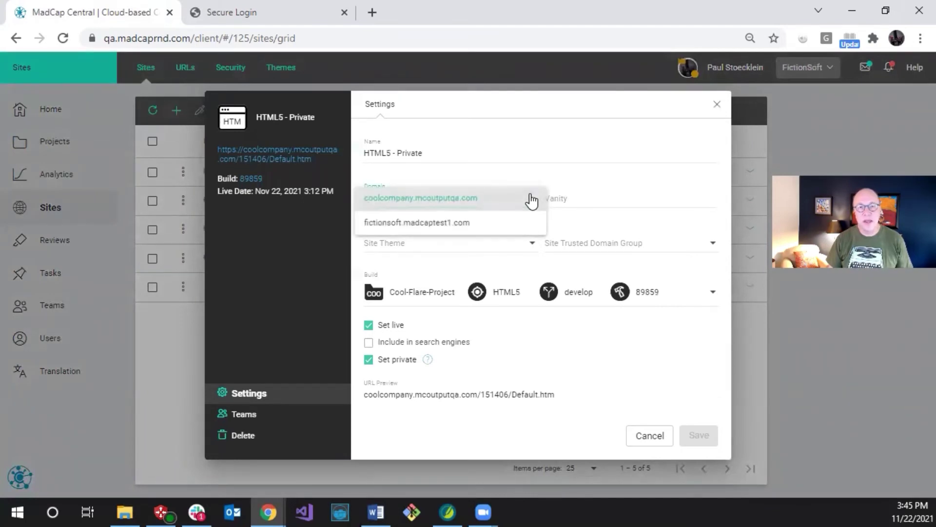
left_click(461, 222)
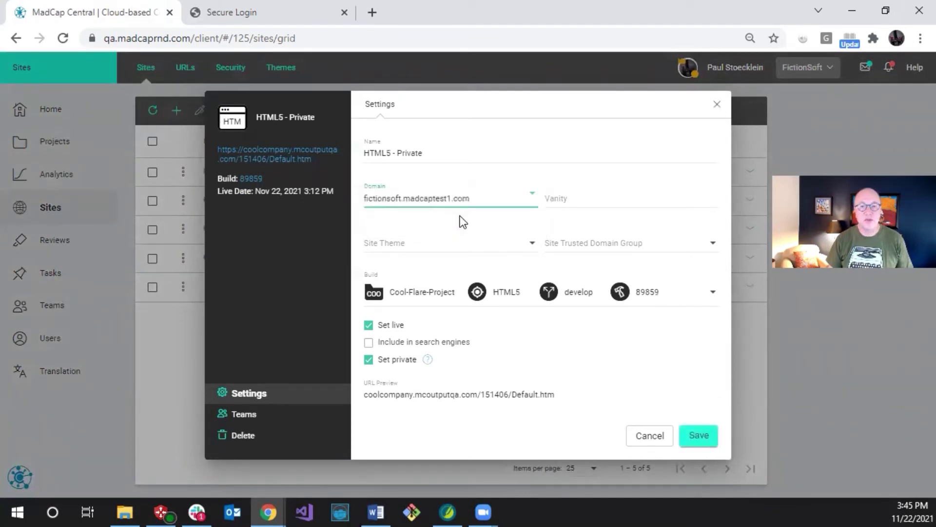
left_click(698, 435)
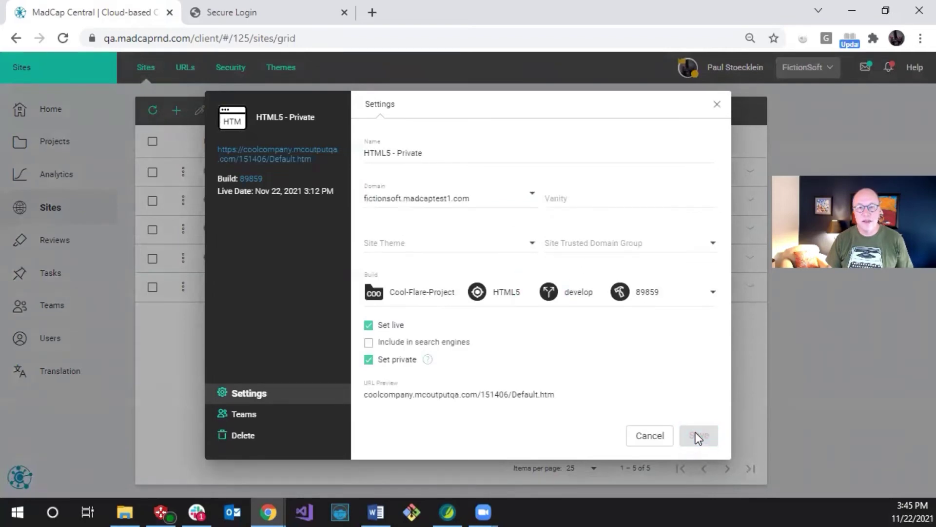
left_click(718, 105)
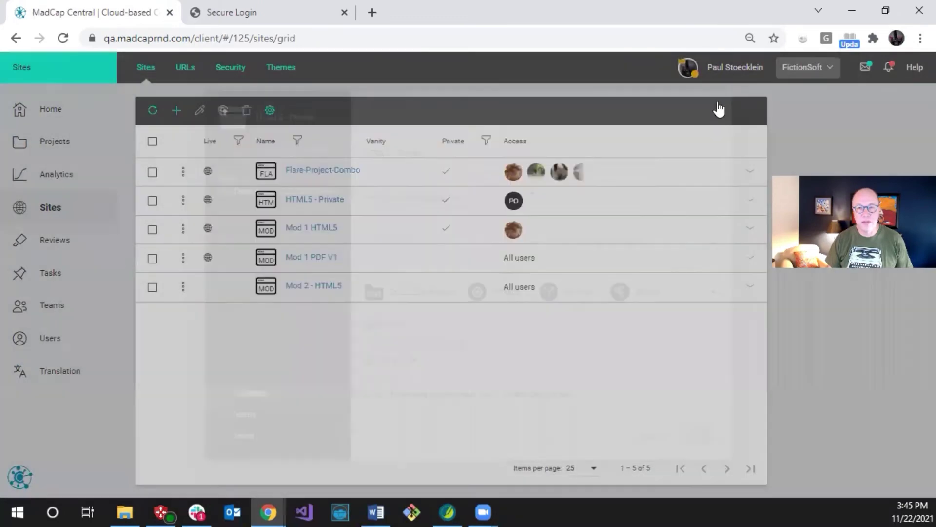
Step: Expand the HTML5 - Private site to check its URL, and review its settings without changing them
left_click(373, 203)
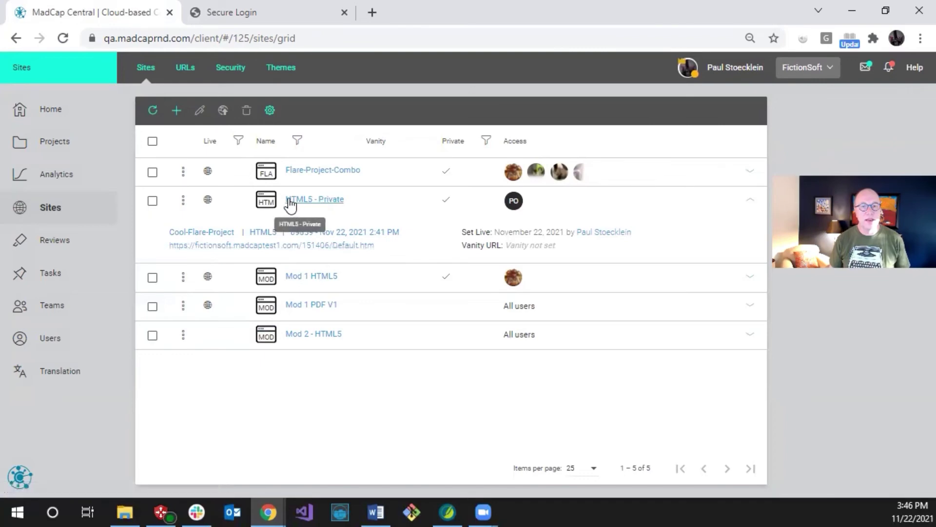
left_click(267, 200)
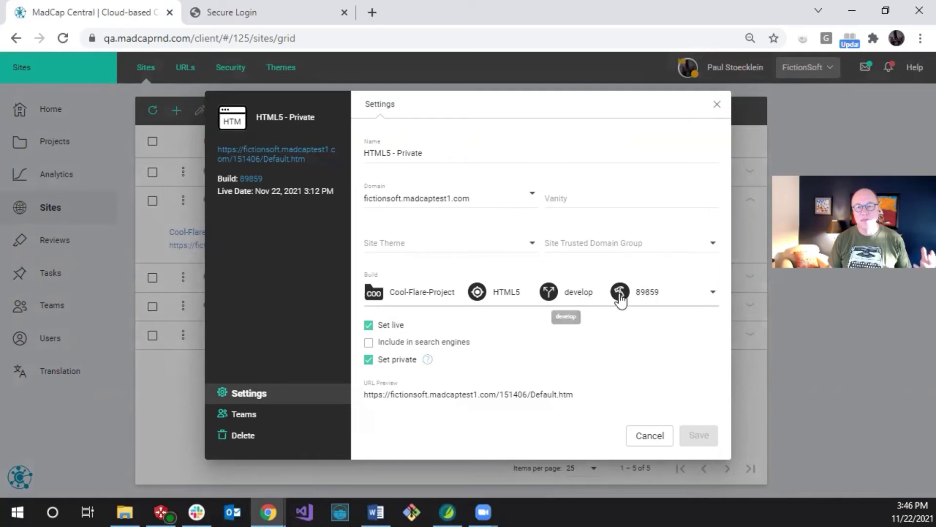
left_click(643, 435)
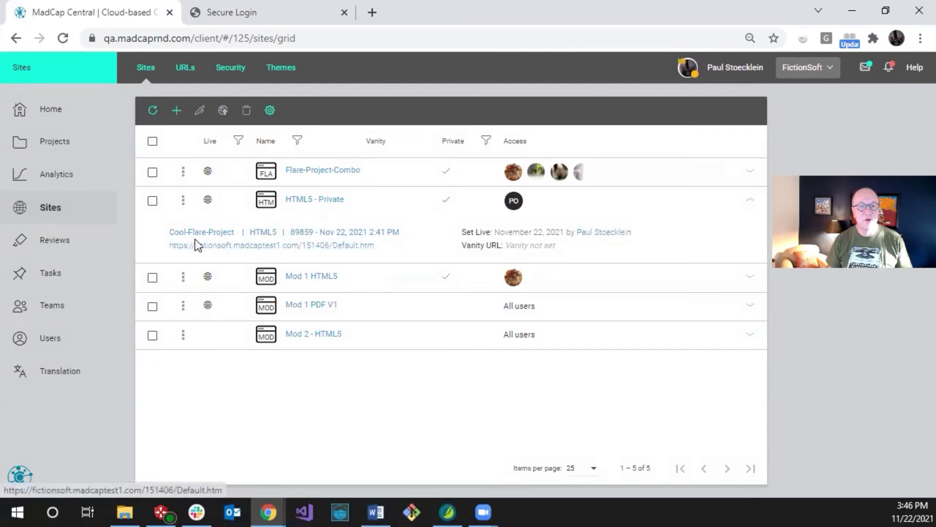
Step: Give the HTML5 - Private site the vanity cool-html5-v1, save it and close the site settings
left_click(266, 204)
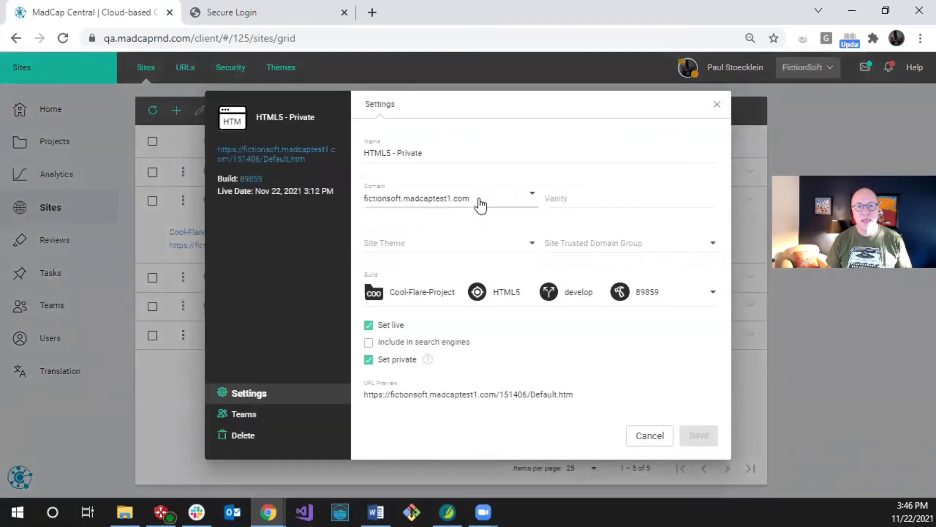
left_click(596, 195)
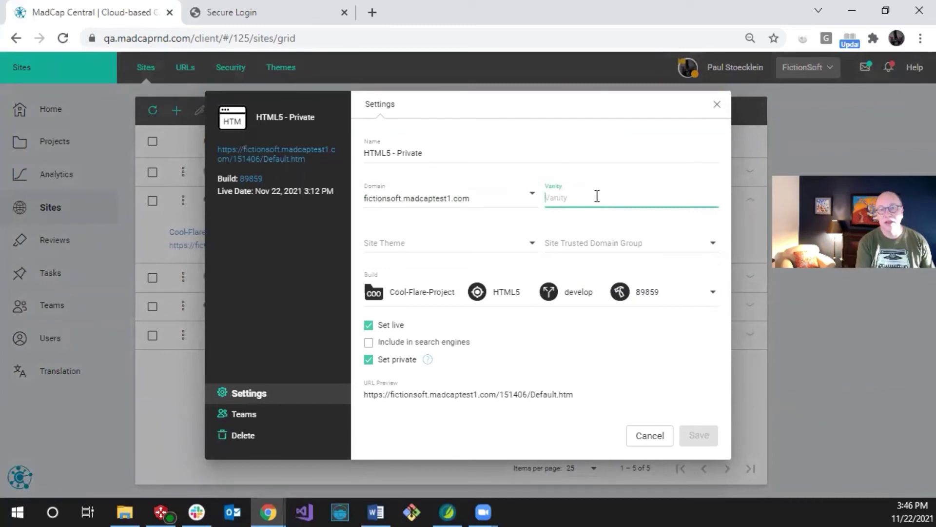
type("cool")
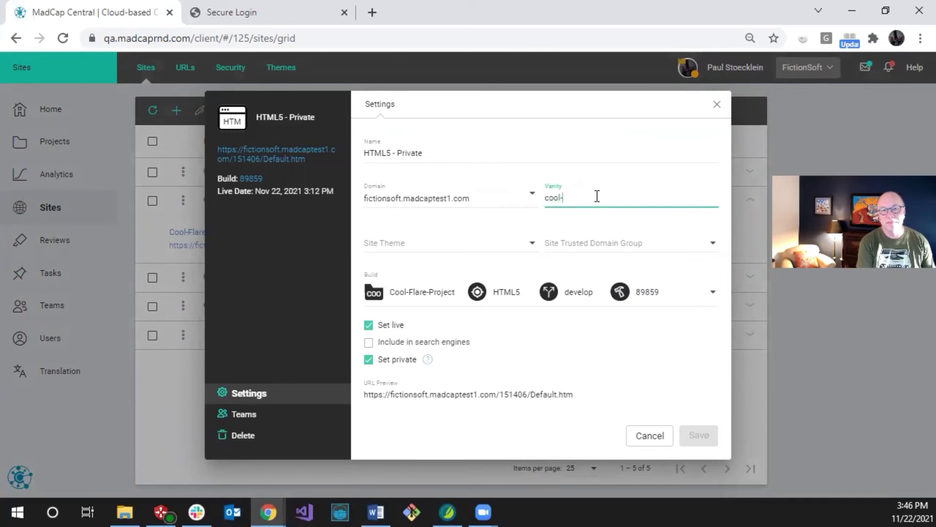
type("-html")
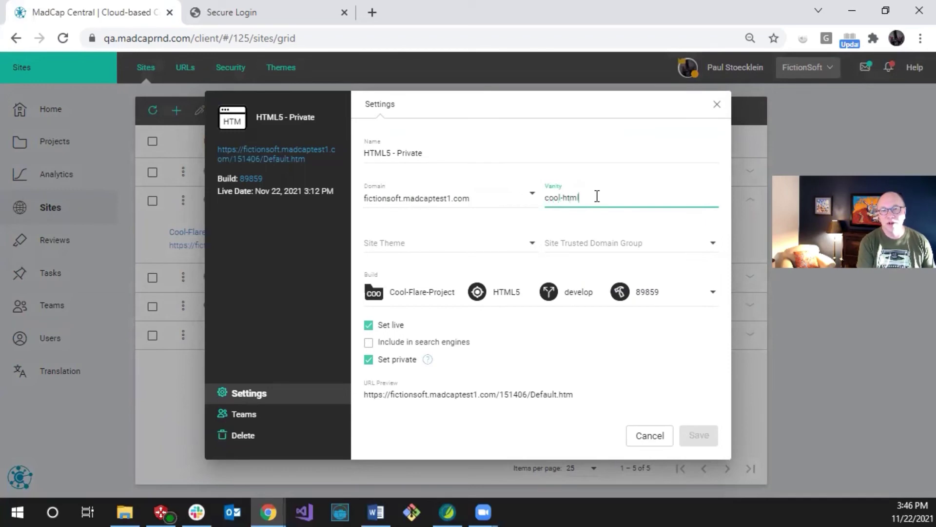
type("5-")
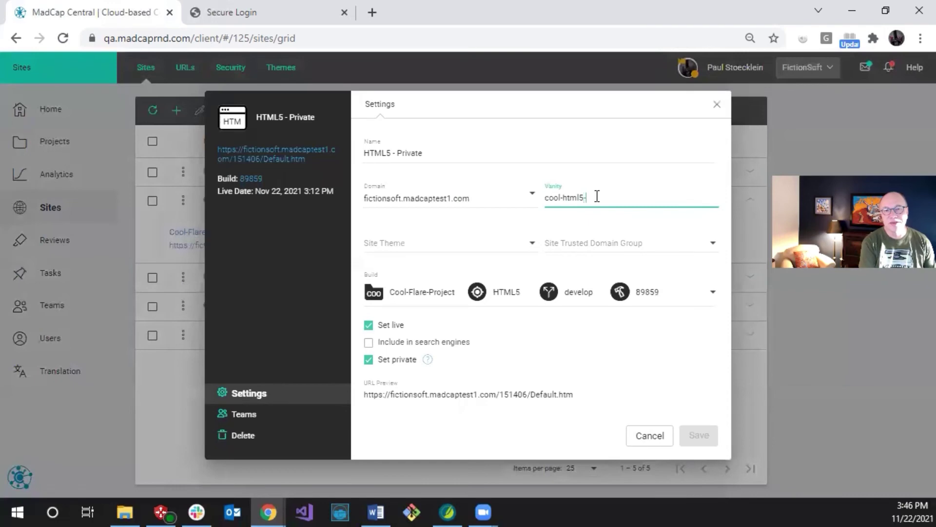
type("v1")
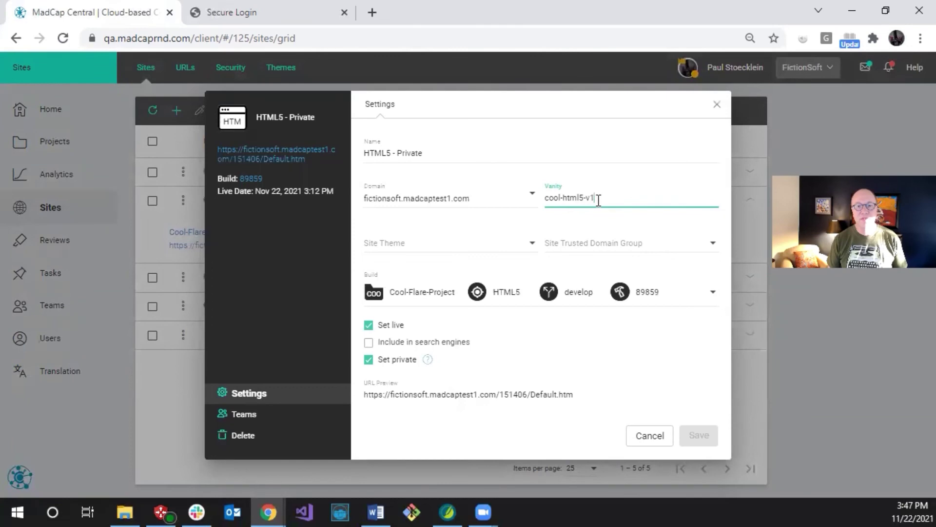
left_click(591, 162)
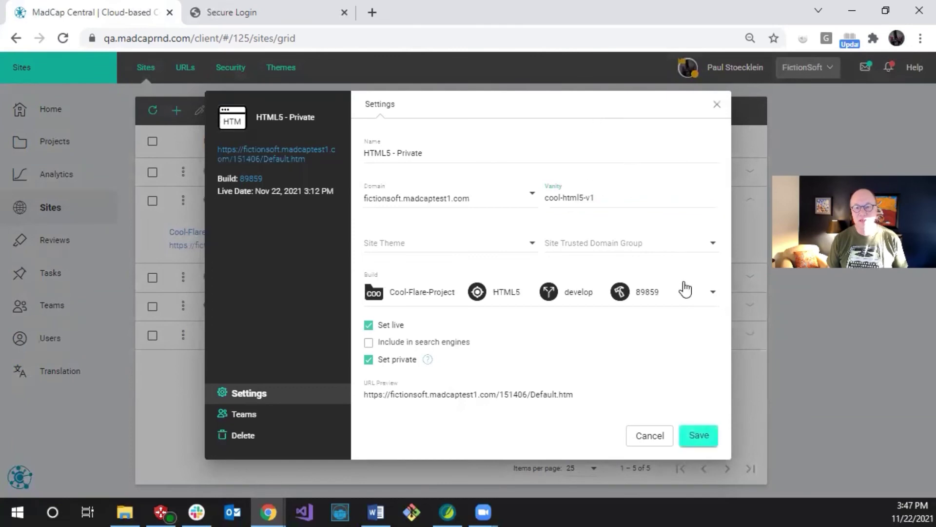
left_click(699, 431)
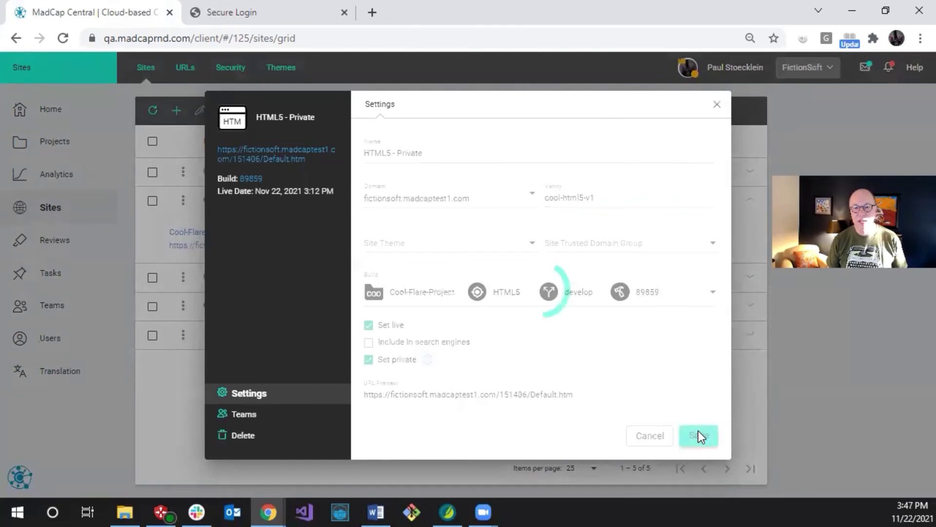
left_click(717, 104)
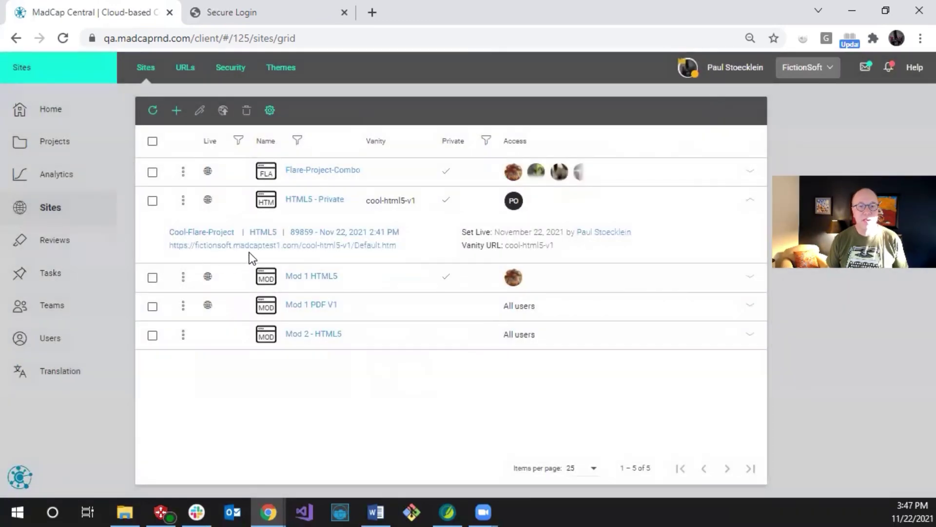